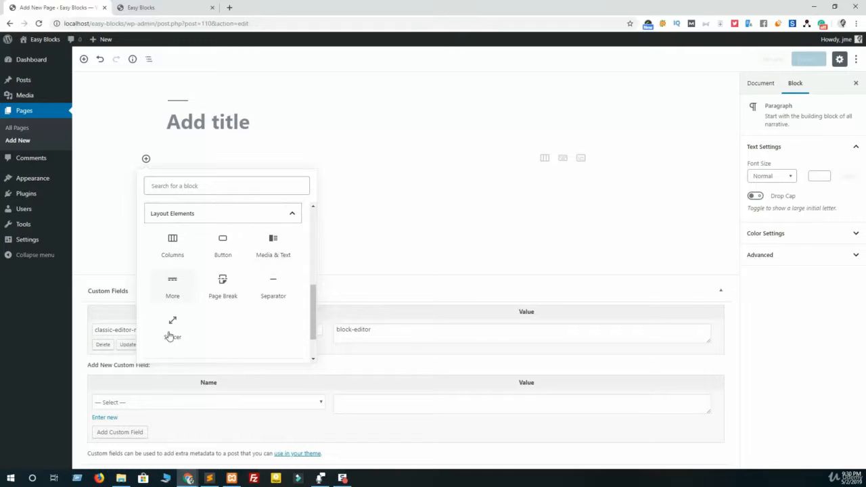
Step: Title the page "Columns and Button" and insert a two-column Columns block below the title
{"action": "left_click", "coordinate": [204, 128]}
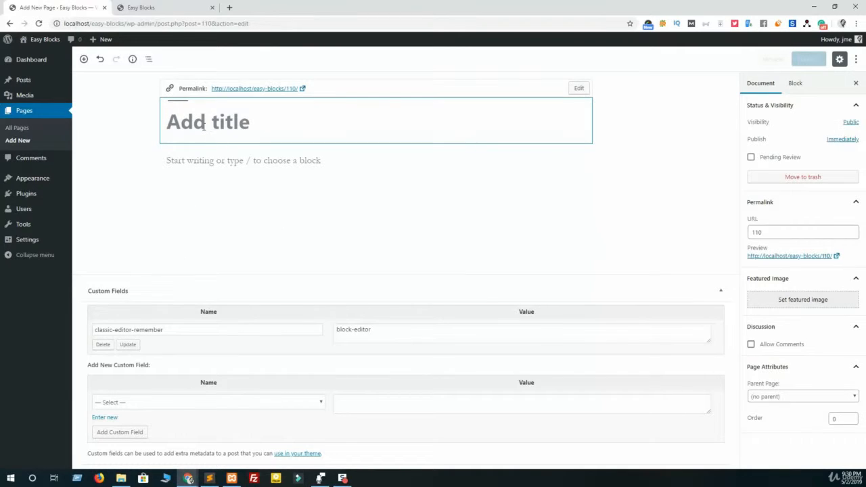
{"action": "type", "text": "Columns and Button"}
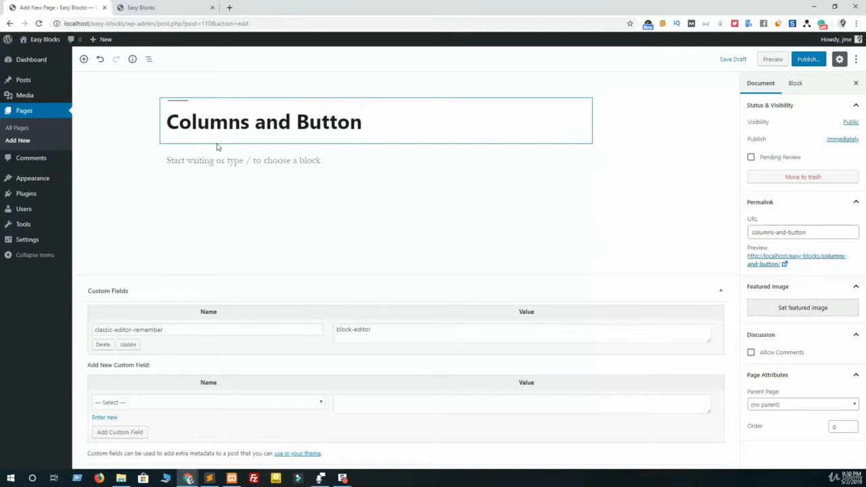
{"action": "left_click", "coordinate": [218, 155]}
{"action": "left_click", "coordinate": [146, 159]}
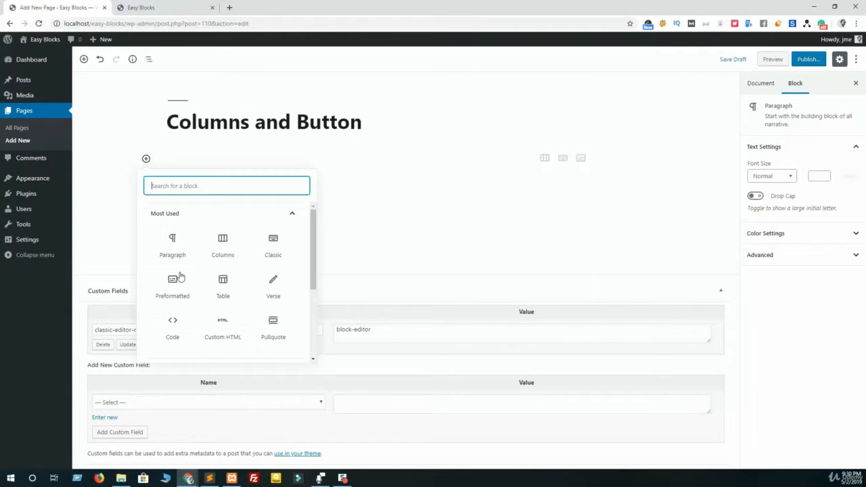
{"action": "scroll", "coordinate": [187, 290], "scroll_direction": "down", "scroll_amount": 5}
{"action": "left_click", "coordinate": [193, 300]}
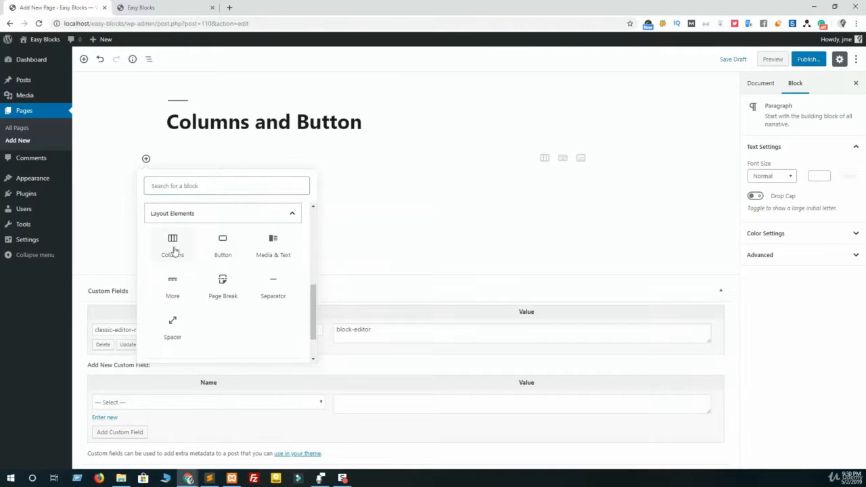
{"action": "key", "text": "Escape"}
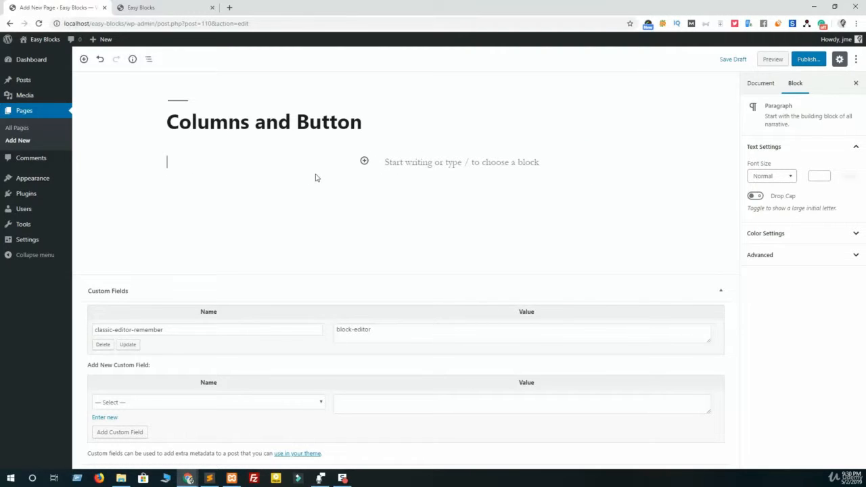
Step: Fill the first column with "This is a Number one Column" and the second with "This is number two"
{"action": "type", "text": "This is a Number one Column"}
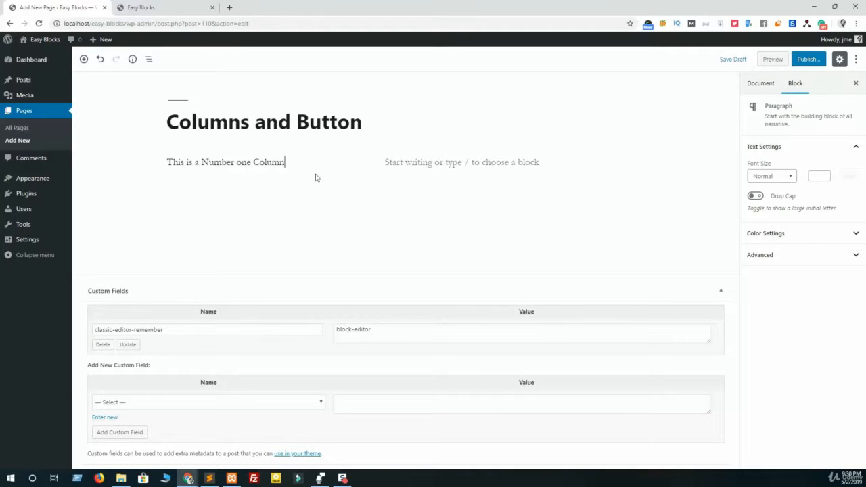
{"action": "key", "text": "BackSpace"}
{"action": "key", "text": "BackSpace"}
{"action": "left_click", "coordinate": [428, 163]}
{"action": "type", "text": "This is number two"}
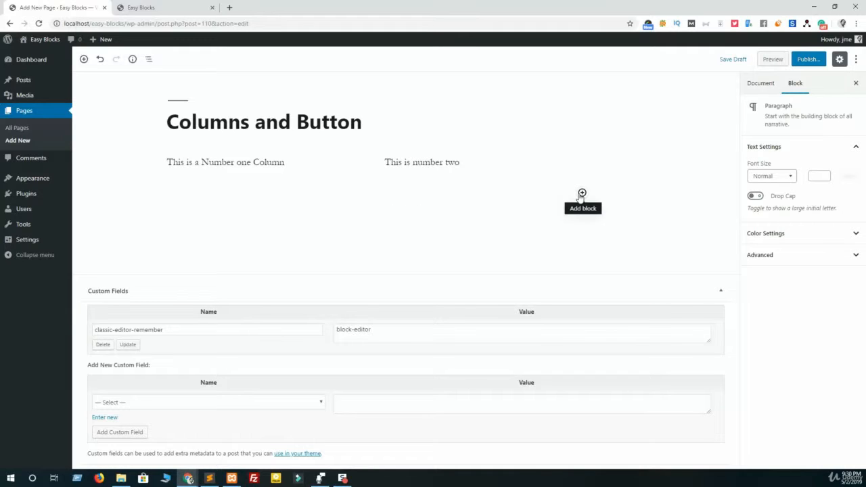
Step: Add an Image block under the second column's text using the media library photo of wooden cups and dried leaves
{"action": "left_click", "coordinate": [581, 194]}
{"action": "scroll", "coordinate": [634, 297], "scroll_direction": "down", "scroll_amount": 2}
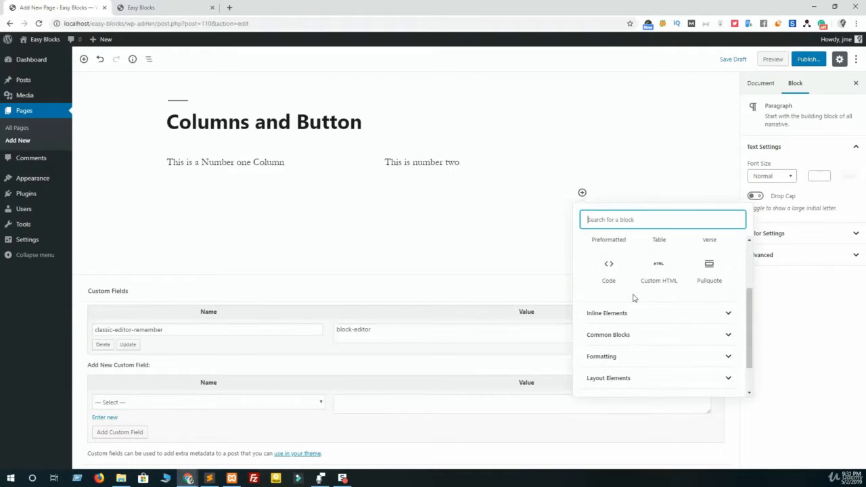
{"action": "scroll", "coordinate": [633, 298], "scroll_direction": "up", "scroll_amount": 1}
{"action": "scroll", "coordinate": [634, 298], "scroll_direction": "down", "scroll_amount": 2}
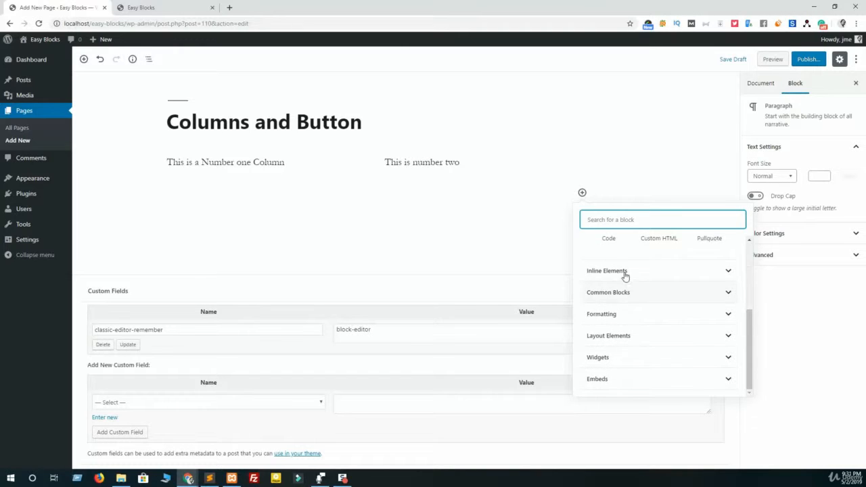
{"action": "left_click", "coordinate": [636, 294]}
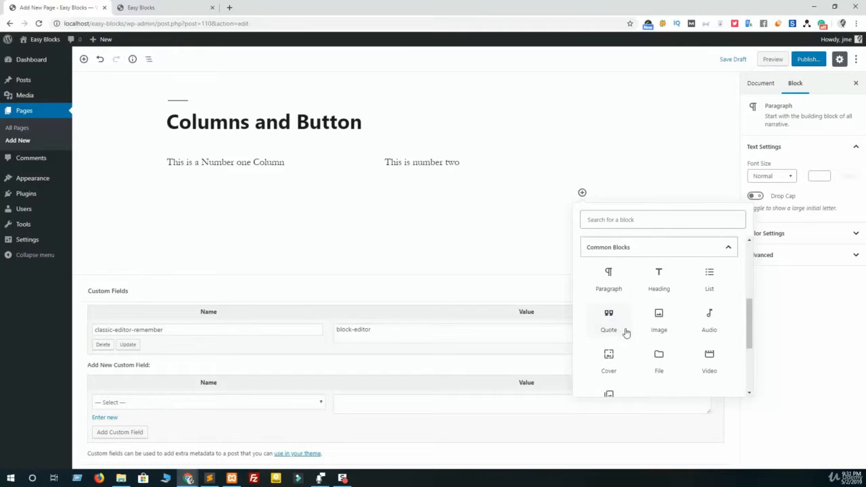
{"action": "left_click", "coordinate": [663, 316]}
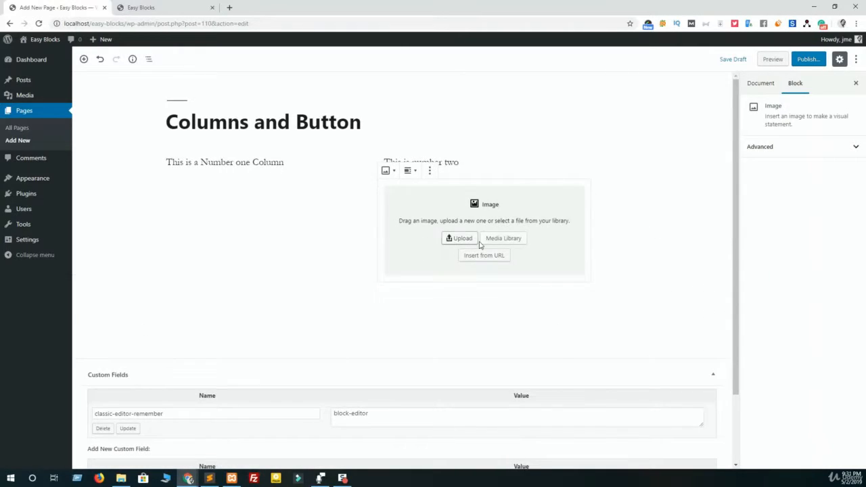
{"action": "left_click", "coordinate": [503, 238]}
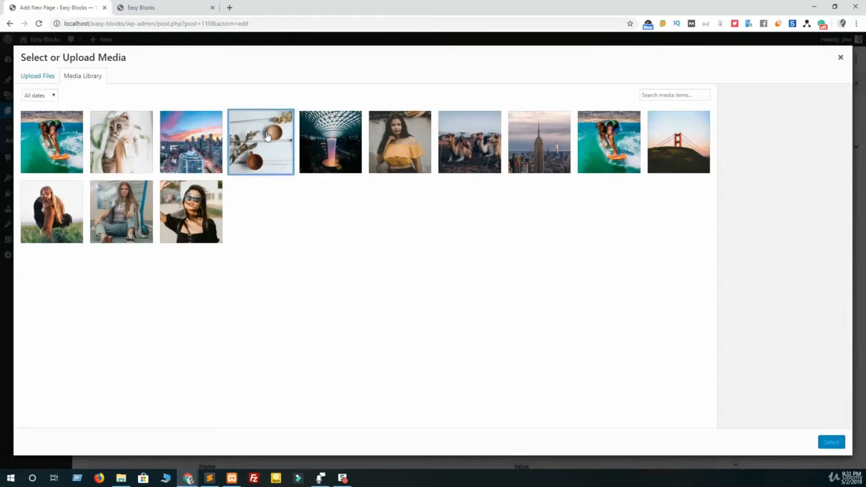
{"action": "left_click", "coordinate": [266, 139]}
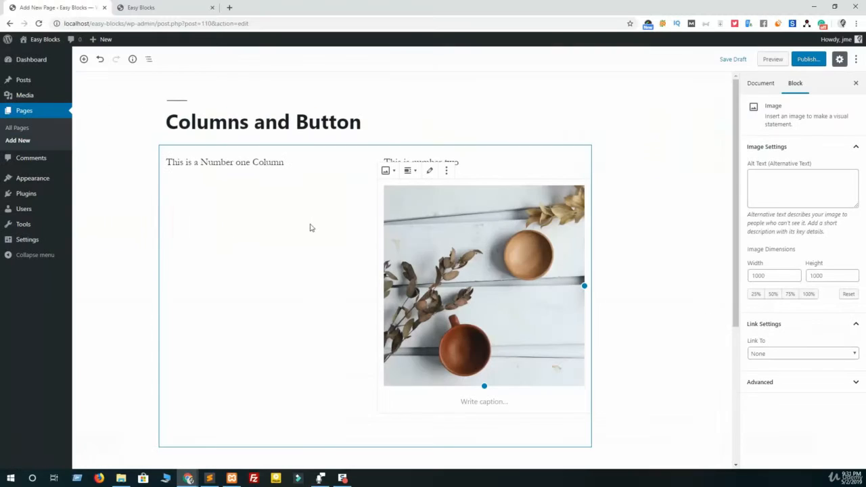
Step: Add an Image block under the first column's text using the media library photo of the woman seated by a blue cart
{"action": "left_click", "coordinate": [290, 164]}
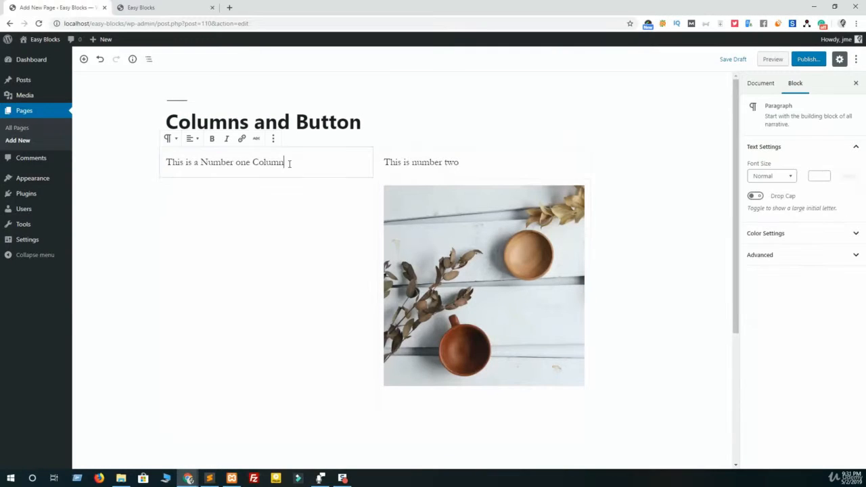
{"action": "left_click", "coordinate": [263, 201]}
{"action": "left_click", "coordinate": [364, 192]}
{"action": "scroll", "coordinate": [437, 336], "scroll_direction": "down", "scroll_amount": 3}
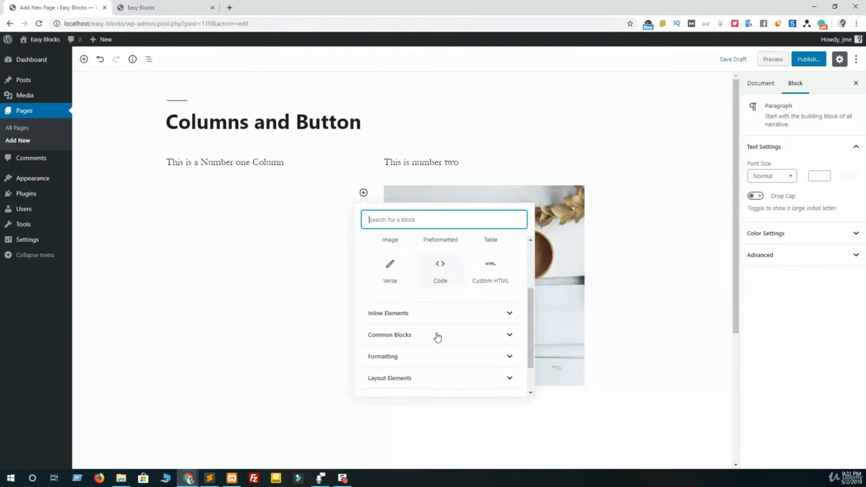
{"action": "scroll", "coordinate": [433, 325], "scroll_direction": "up", "scroll_amount": 1}
{"action": "left_click", "coordinate": [397, 281]}
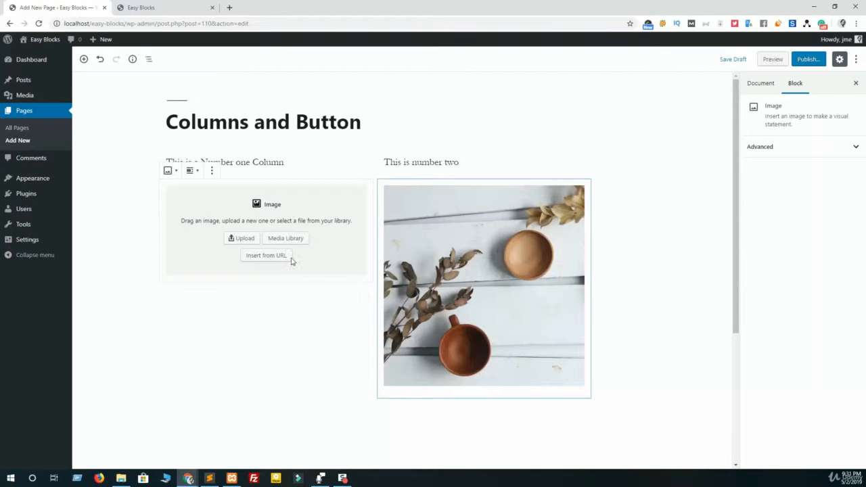
{"action": "left_click", "coordinate": [281, 238]}
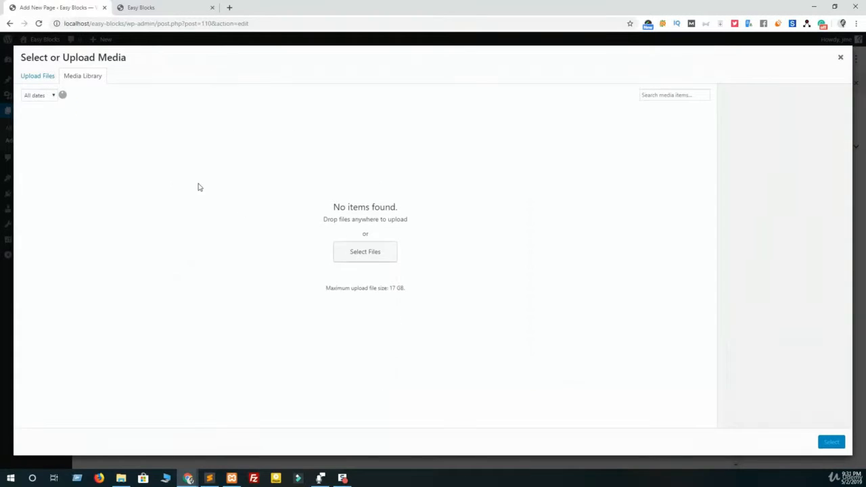
{"action": "left_click", "coordinate": [124, 203]}
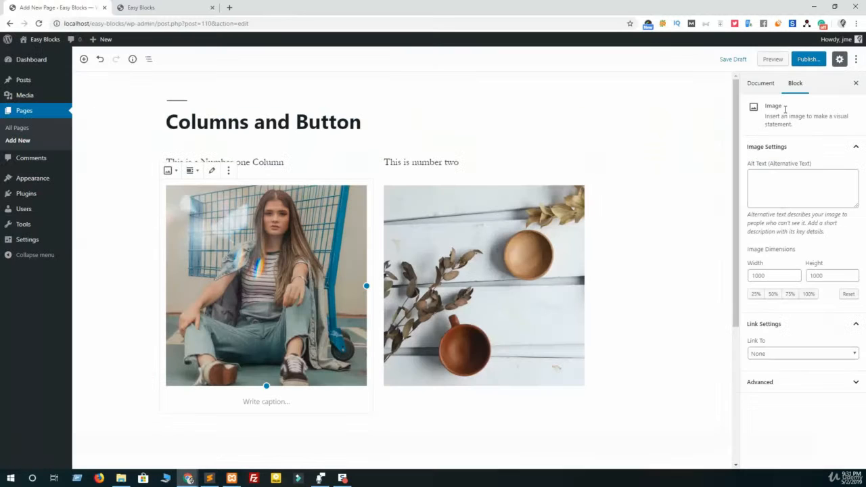
{"action": "left_click", "coordinate": [826, 443]}
Step: Open a preview of the page and return to the editor
{"action": "left_click", "coordinate": [772, 60]}
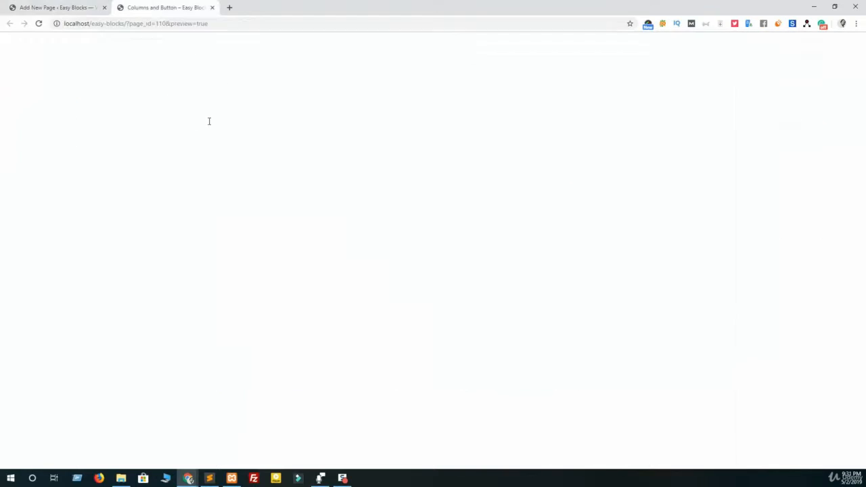
{"action": "left_click", "coordinate": [42, 7]}
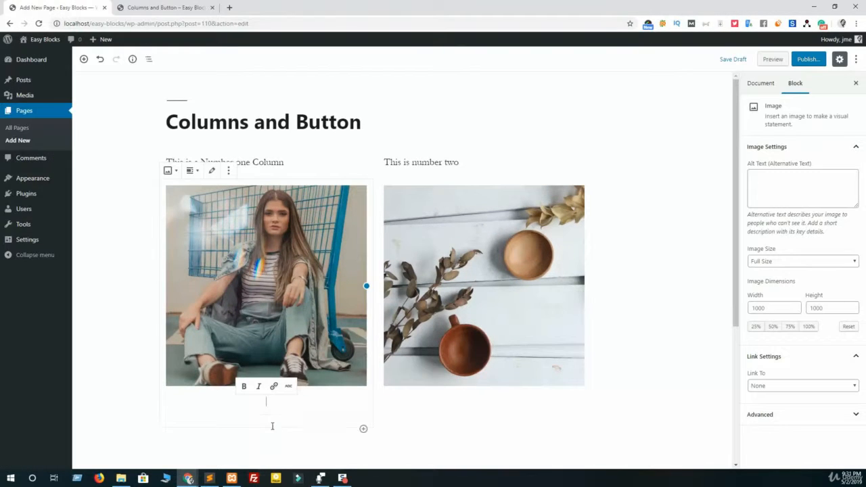
{"action": "left_click", "coordinate": [318, 162]}
{"action": "key", "text": "Return"}
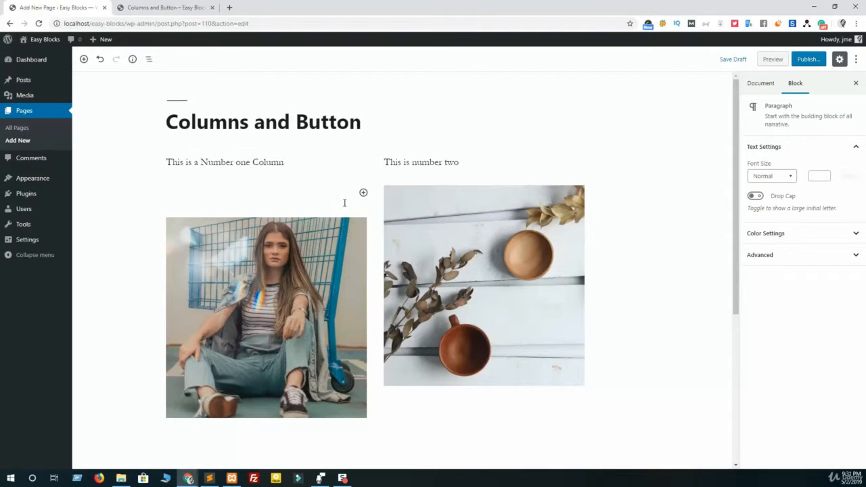
{"action": "left_click", "coordinate": [363, 194]}
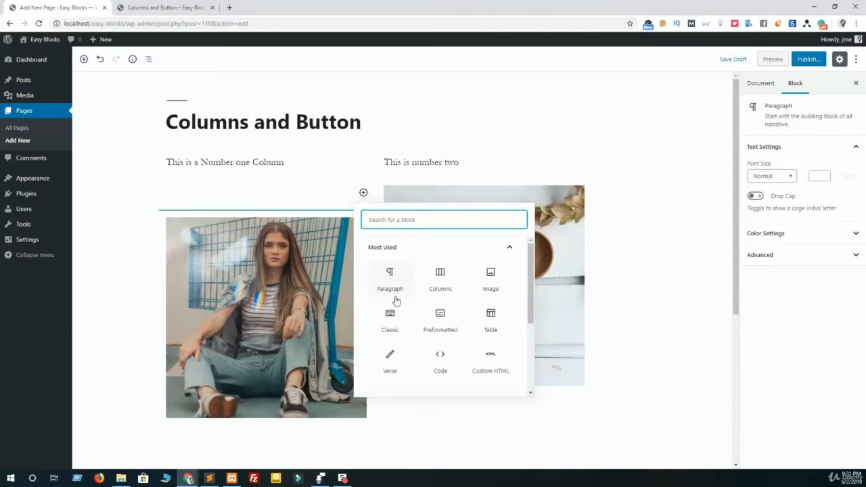
{"action": "scroll", "coordinate": [420, 297], "scroll_direction": "down", "scroll_amount": 3}
{"action": "scroll", "coordinate": [409, 292], "scroll_direction": "up", "scroll_amount": 4}
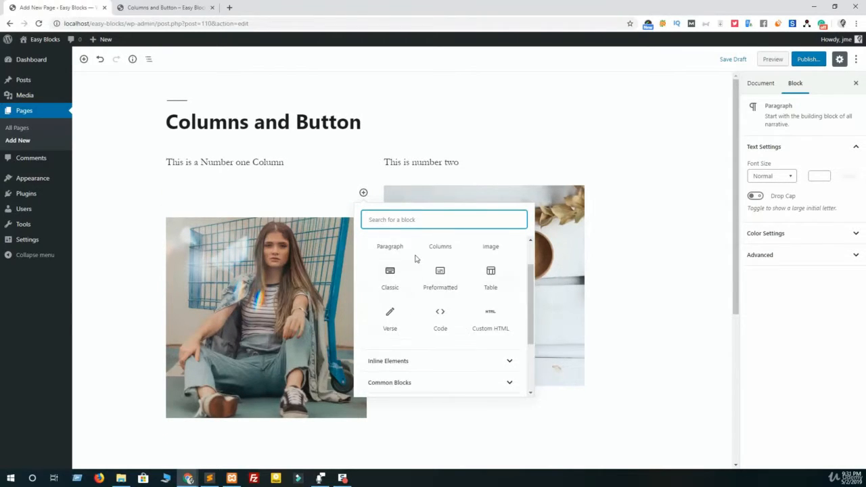
{"action": "scroll", "coordinate": [392, 315], "scroll_direction": "down", "scroll_amount": 1}
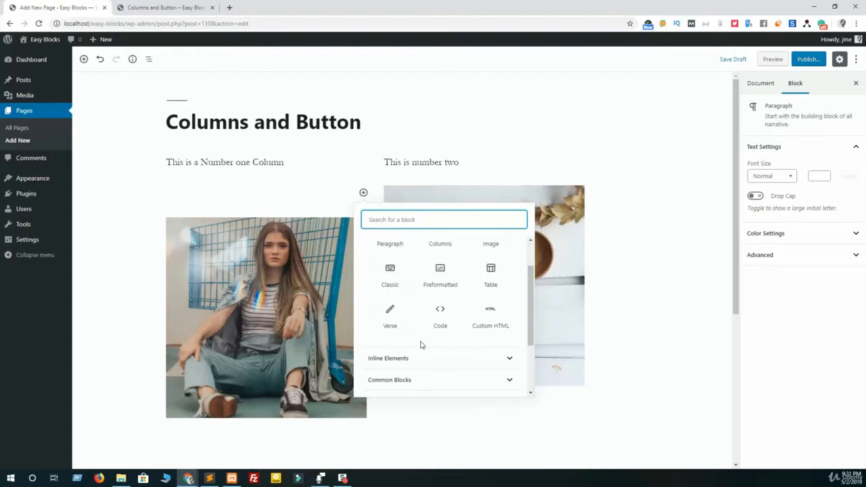
{"action": "left_click", "coordinate": [275, 190]}
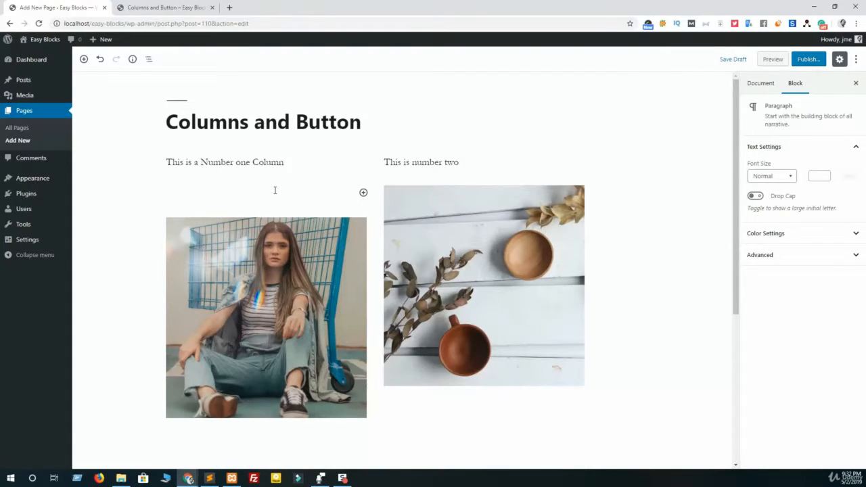
{"action": "key", "text": "BackSpace"}
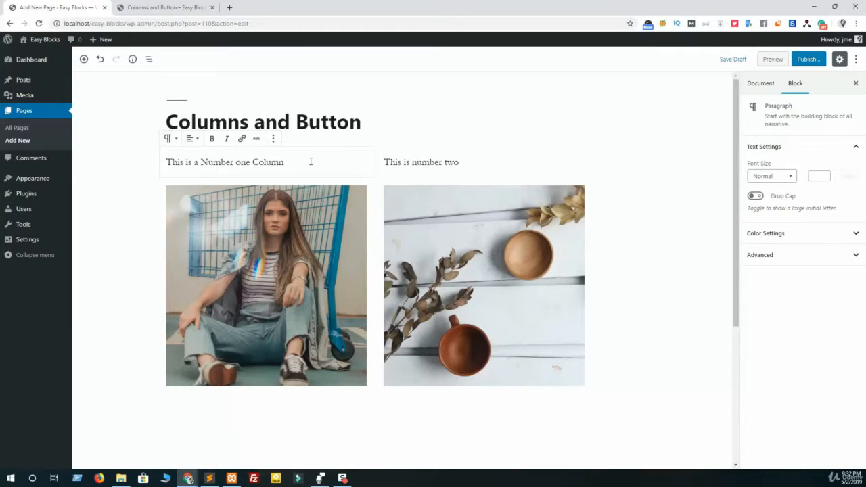
{"action": "key", "text": "Return"}
{"action": "left_click", "coordinate": [364, 193]}
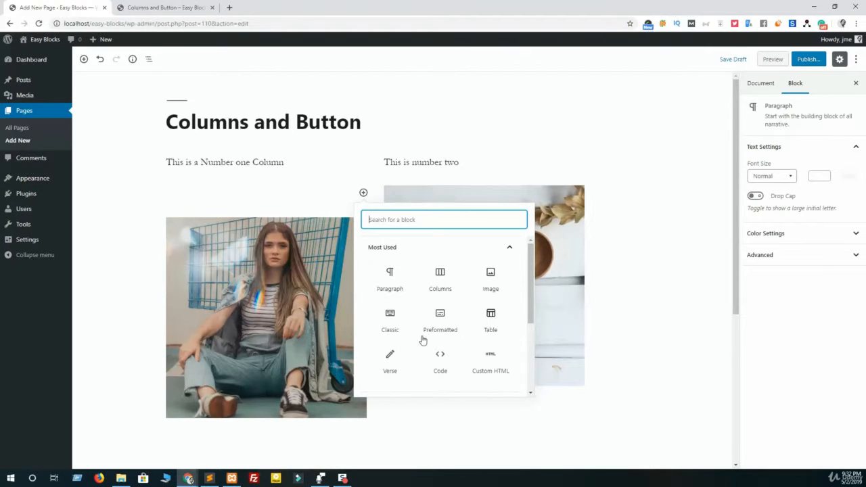
{"action": "left_click", "coordinate": [243, 194]}
{"action": "key", "text": "BackSpace"}
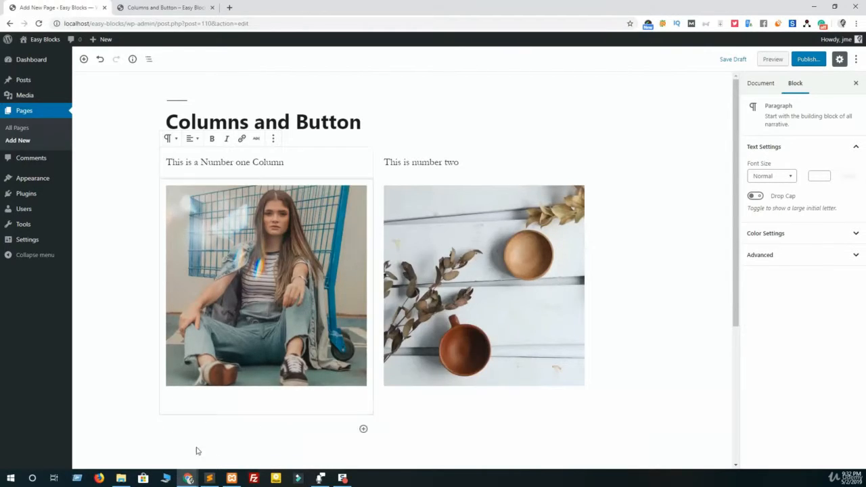
Step: Insert a Button block from the layout elements below the two columns
{"action": "left_click", "coordinate": [182, 433]}
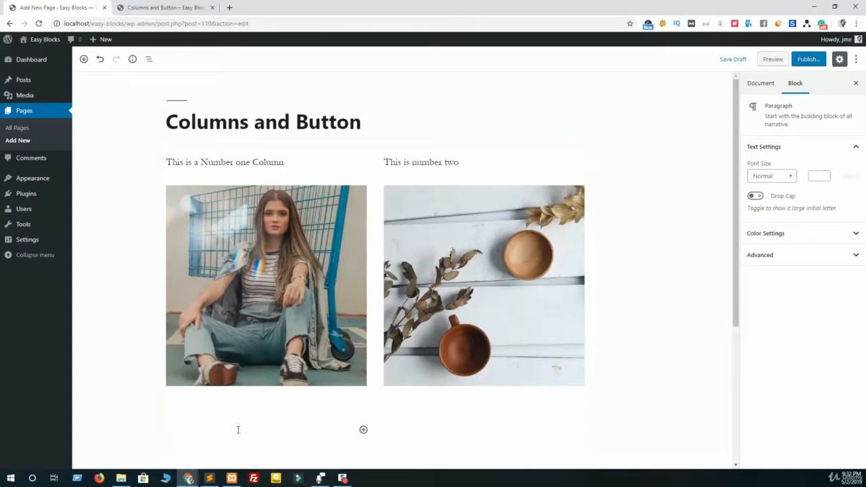
{"action": "scroll", "coordinate": [340, 399], "scroll_direction": "down", "scroll_amount": 2}
{"action": "left_click", "coordinate": [276, 373]}
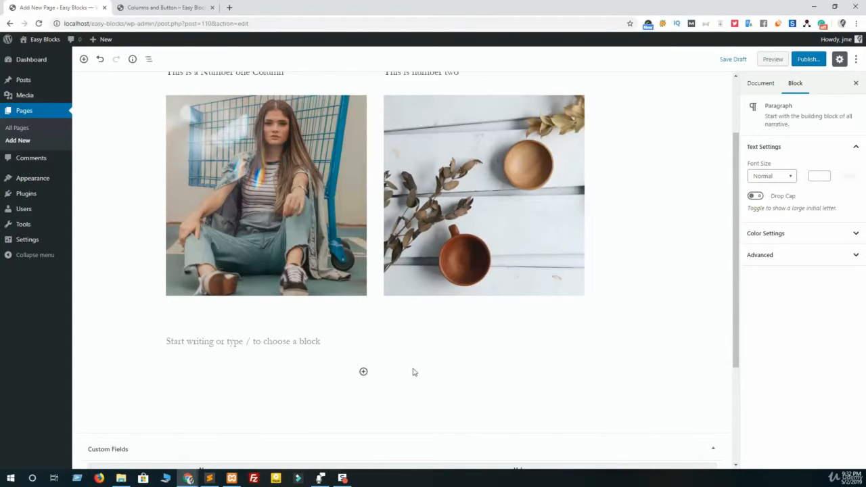
{"action": "key", "text": "BackSpace"}
{"action": "left_click", "coordinate": [228, 367]}
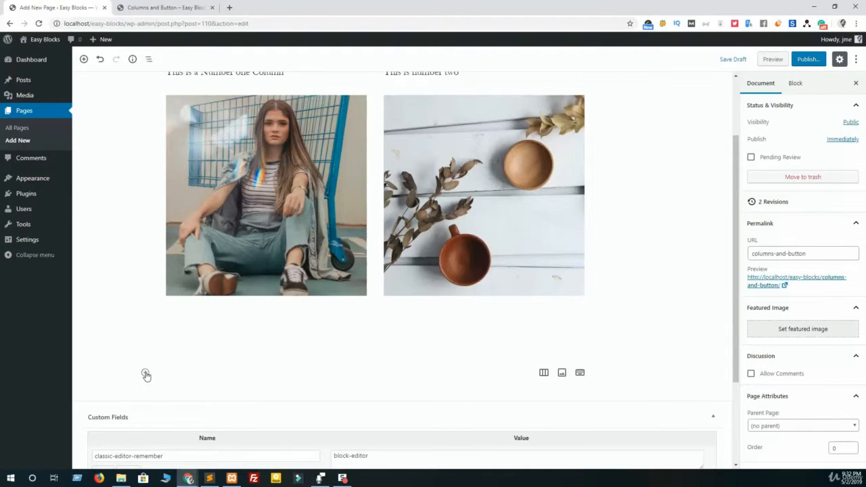
{"action": "left_click", "coordinate": [145, 372]}
{"action": "scroll", "coordinate": [214, 272], "scroll_direction": "down", "scroll_amount": 3}
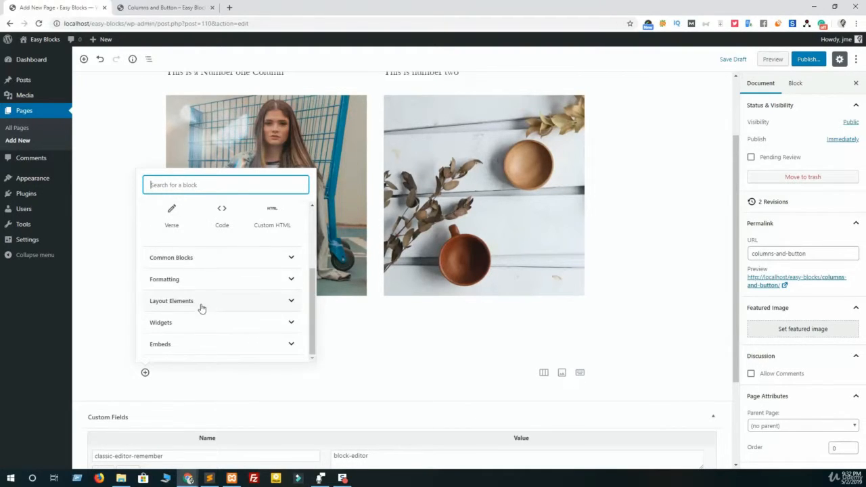
{"action": "left_click", "coordinate": [194, 303]}
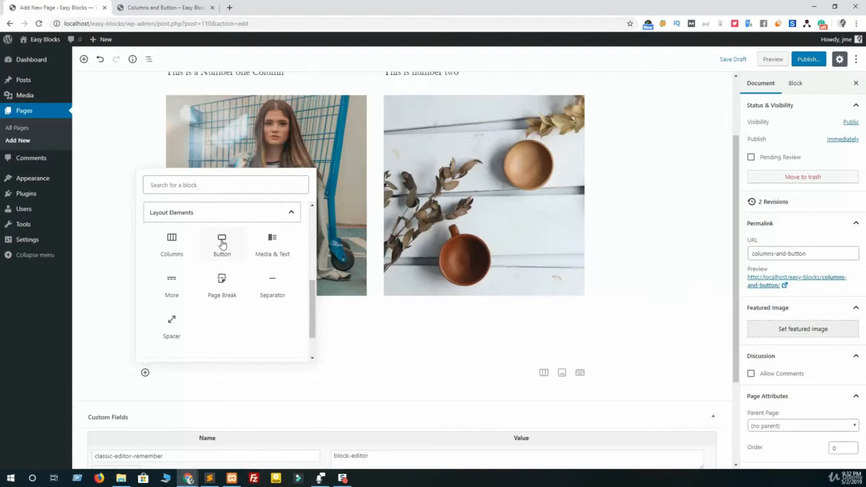
{"action": "left_click", "coordinate": [222, 238]}
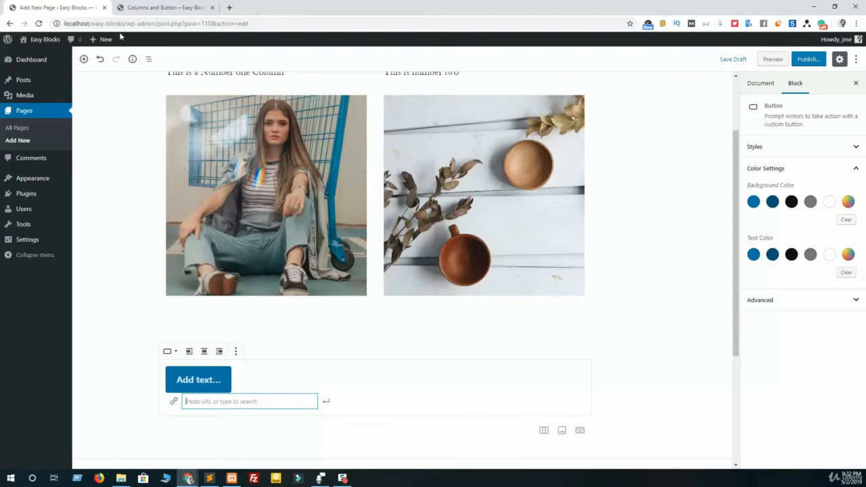
{"action": "left_click_drag", "start_coordinate": [126, 23], "coordinate": [64, 23]}
{"action": "key", "text": "ctrl+c"}
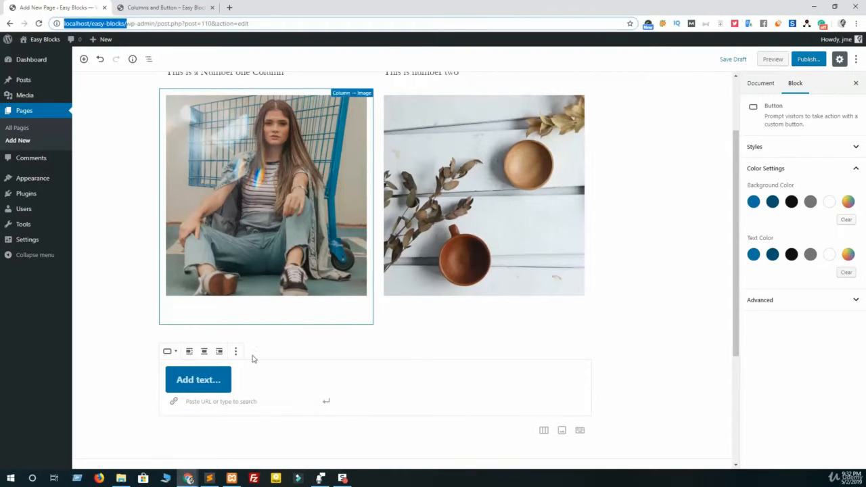
{"action": "left_click", "coordinate": [207, 399]}
{"action": "key", "text": "ctrl+v"}
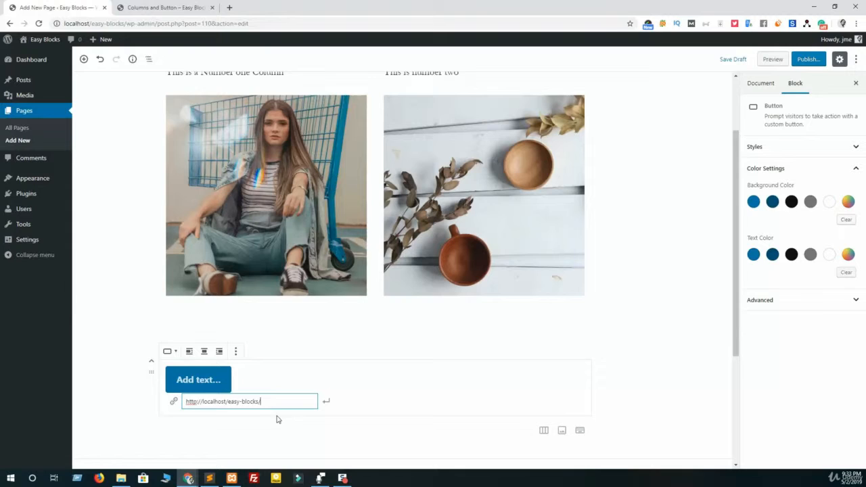
{"action": "left_click", "coordinate": [326, 403]}
Step: Label the button "This is a Button"
{"action": "left_click", "coordinate": [203, 380]}
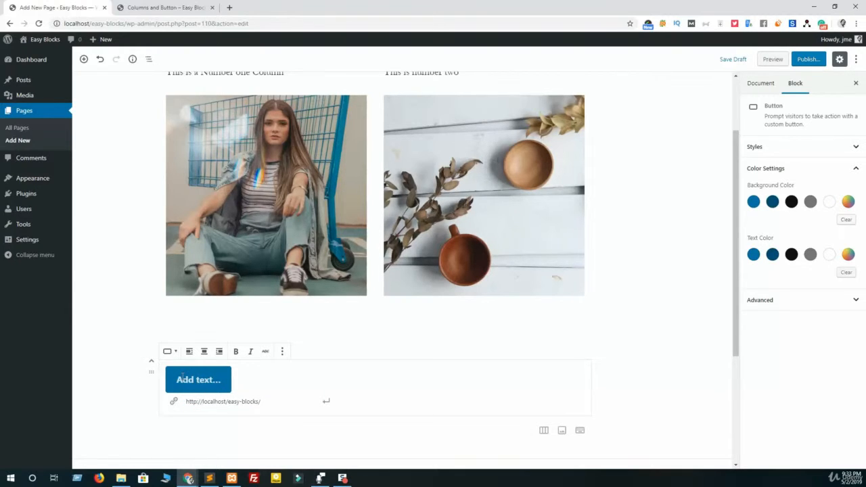
{"action": "type", "text": "This is a But"}
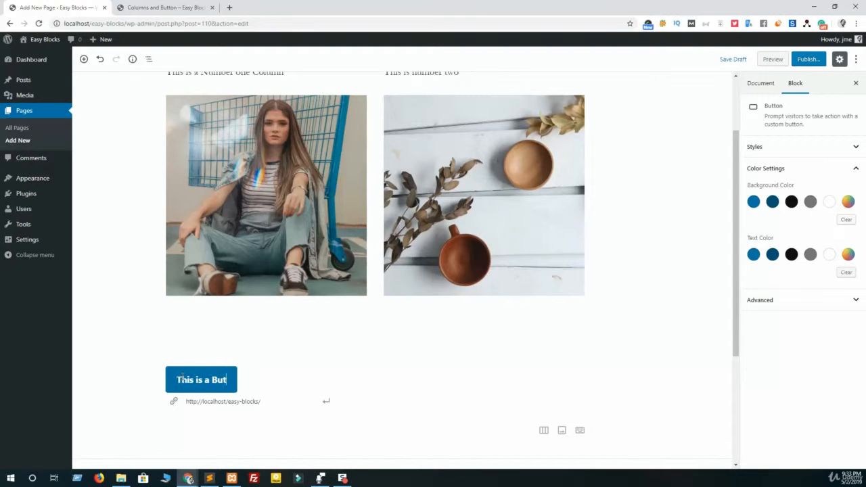
{"action": "type", "text": "ton"}
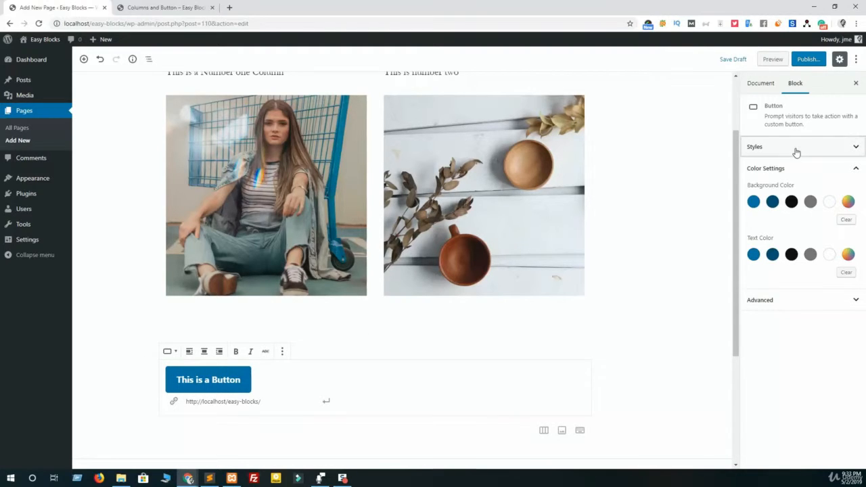
Step: Try the Outline style on the button and settle on the Squared style
{"action": "left_click", "coordinate": [795, 146]}
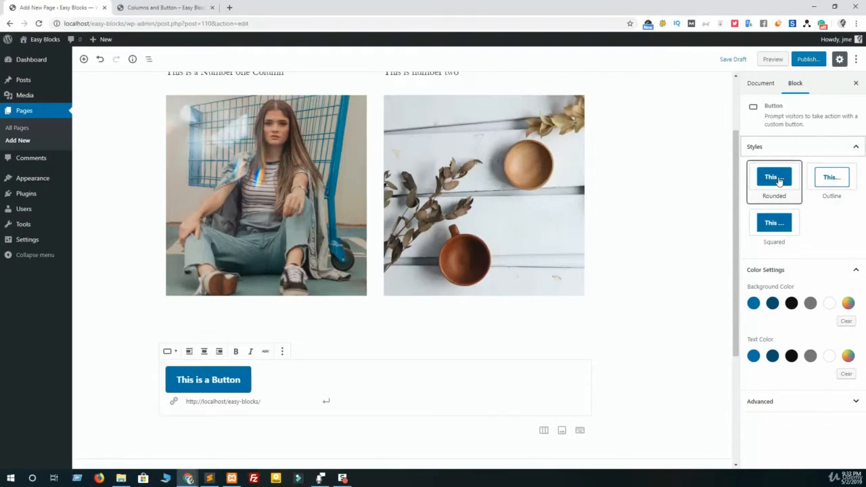
{"action": "left_click", "coordinate": [831, 179]}
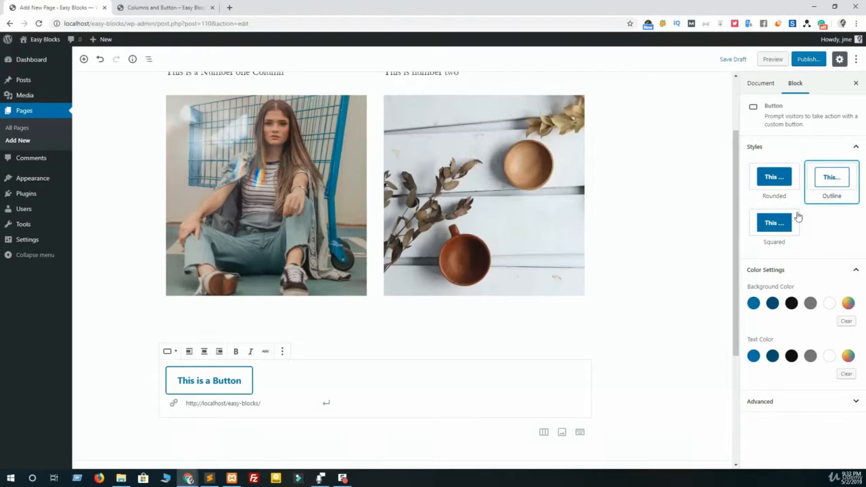
{"action": "left_click", "coordinate": [775, 225]}
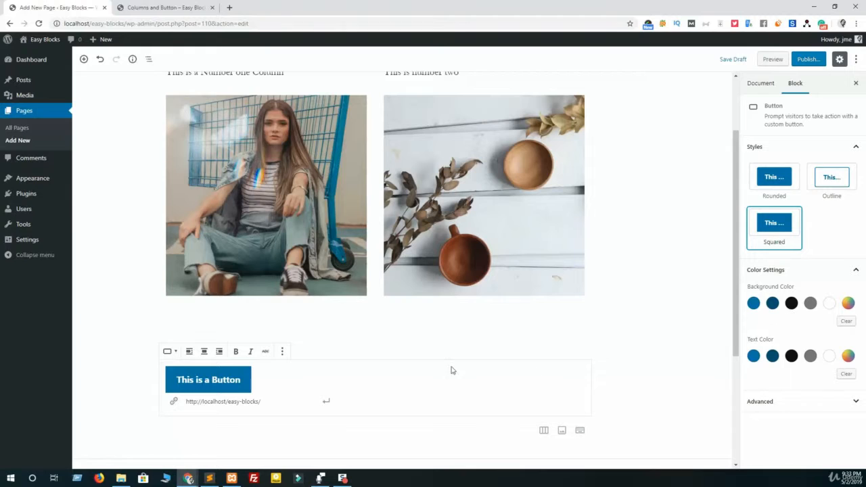
Step: Give the squared button a dark blue background and white text, trying the gray and blue text colors first
{"action": "left_click", "coordinate": [772, 303]}
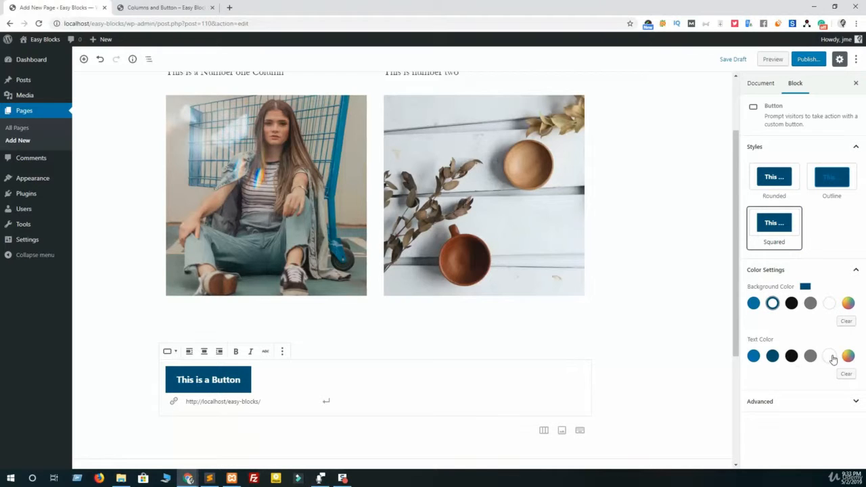
{"action": "left_click", "coordinate": [810, 357]}
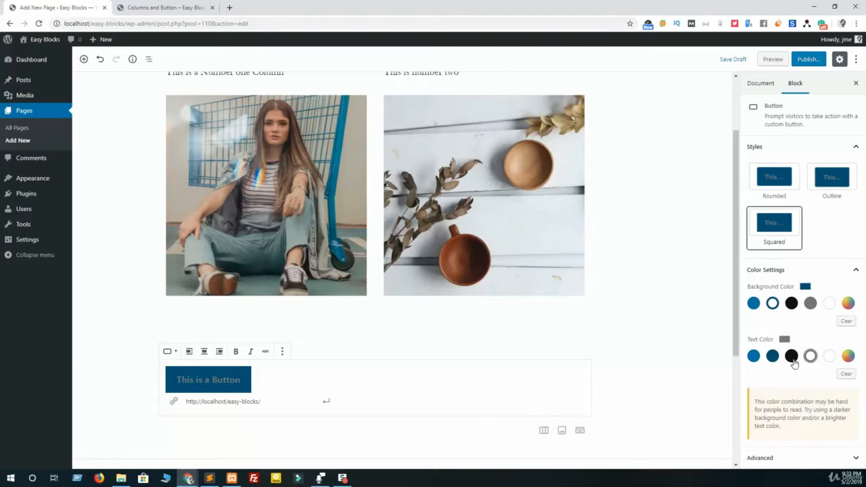
{"action": "left_click", "coordinate": [753, 357]}
{"action": "left_click", "coordinate": [829, 357]}
Step: Insert a second Button block from the layout elements below the first button
{"action": "scroll", "coordinate": [296, 367], "scroll_direction": "down", "scroll_amount": 2}
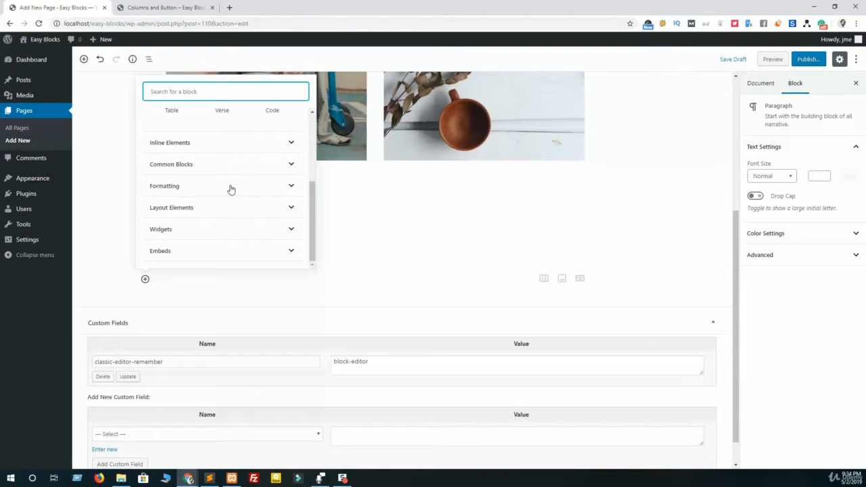
{"action": "scroll", "coordinate": [228, 188], "scroll_direction": "up", "scroll_amount": 4}
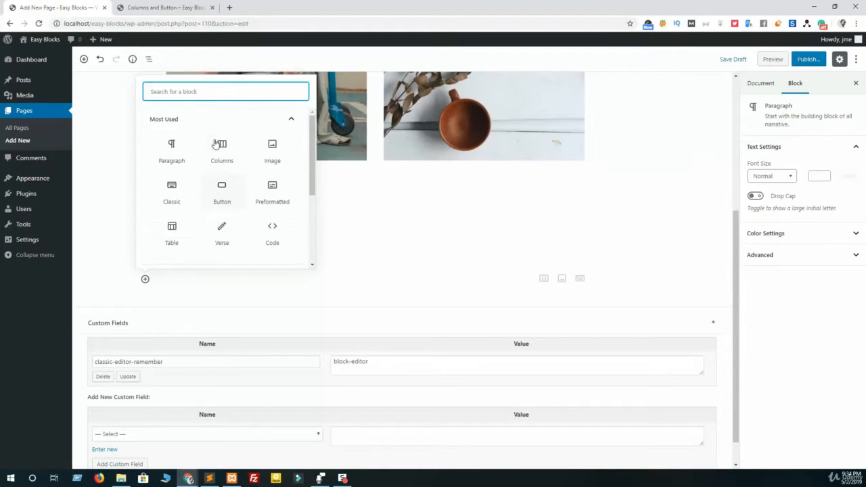
{"action": "scroll", "coordinate": [219, 234], "scroll_direction": "down", "scroll_amount": 5}
{"action": "left_click", "coordinate": [197, 205]}
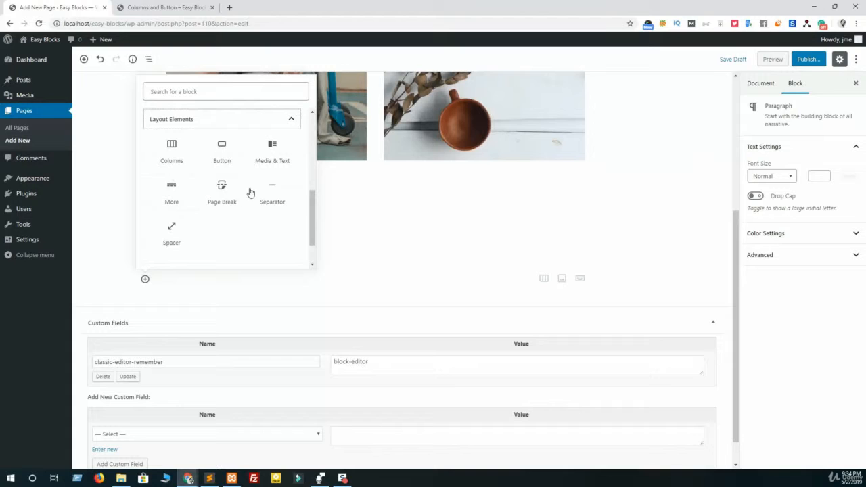
{"action": "left_click", "coordinate": [228, 154]}
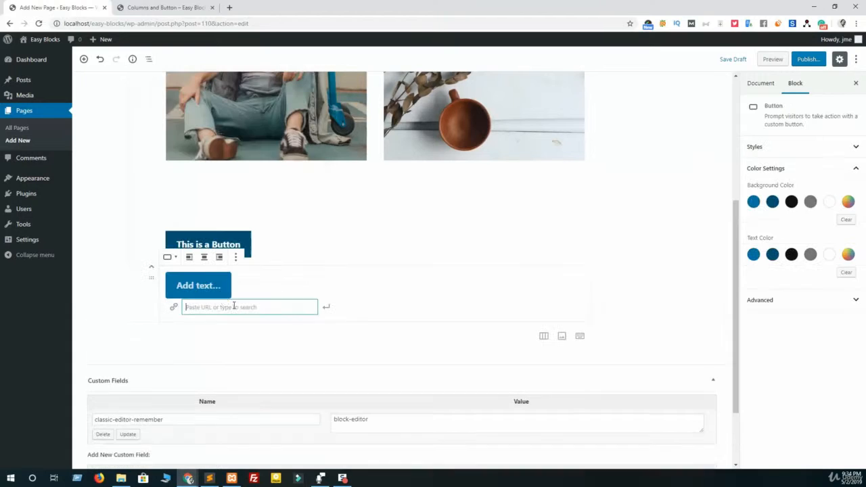
Step: Set the second button's link to # and its label to "This is another button"
{"action": "type", "text": "#"}
{"action": "left_click", "coordinate": [192, 286]}
{"action": "type", "text": "This is"}
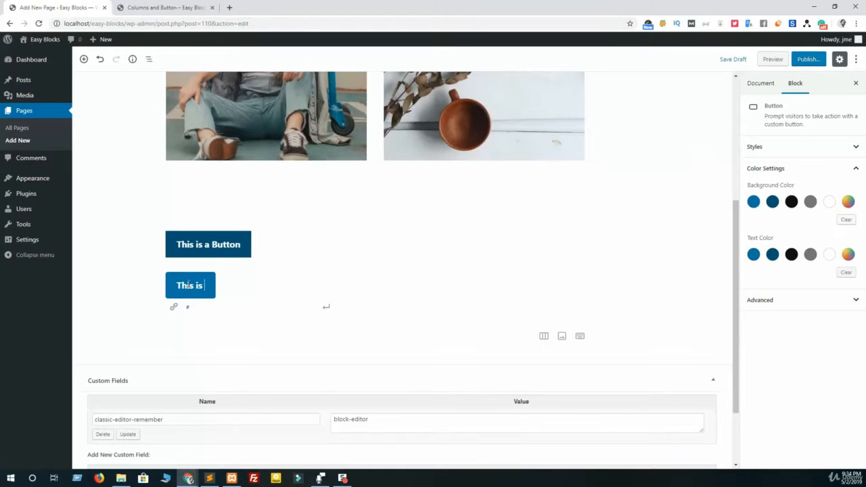
{"action": "type", "text": " another button"}
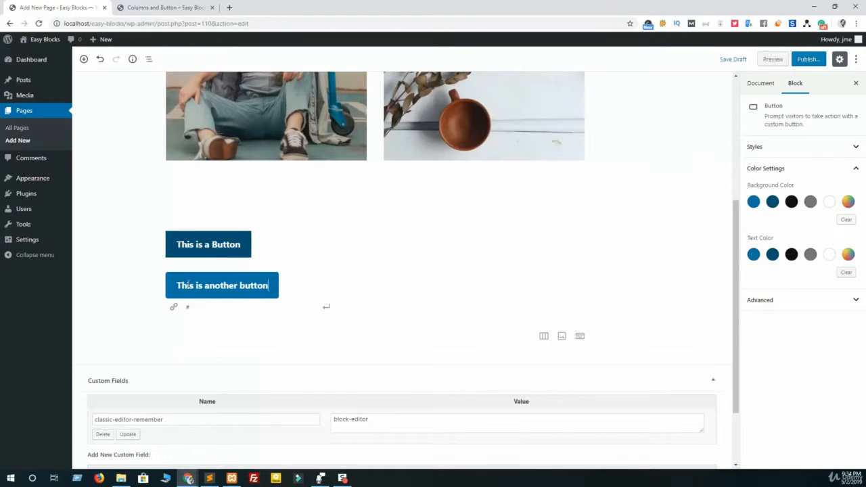
Step: Apply the Outline style to the second button, and check both buttons in the page preview before returning to the editor
{"action": "left_click", "coordinate": [779, 146]}
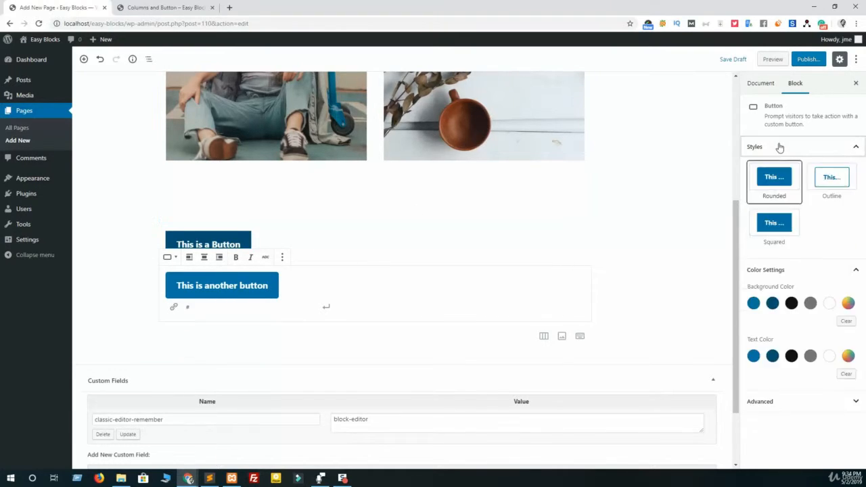
{"action": "left_click", "coordinate": [840, 182]}
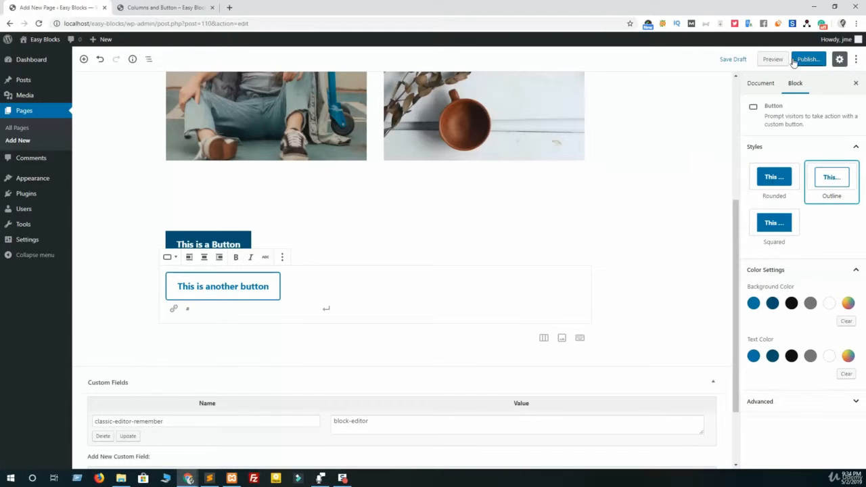
{"action": "left_click", "coordinate": [771, 59]}
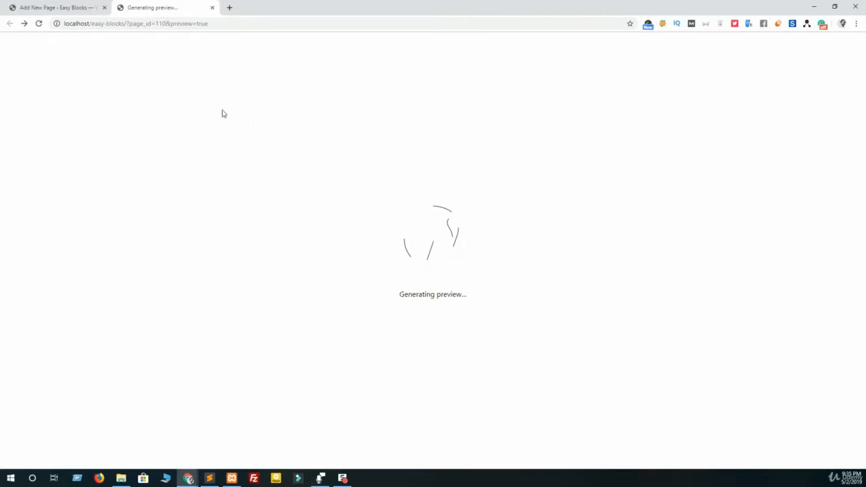
{"action": "scroll", "coordinate": [222, 113], "scroll_direction": "down", "scroll_amount": 3}
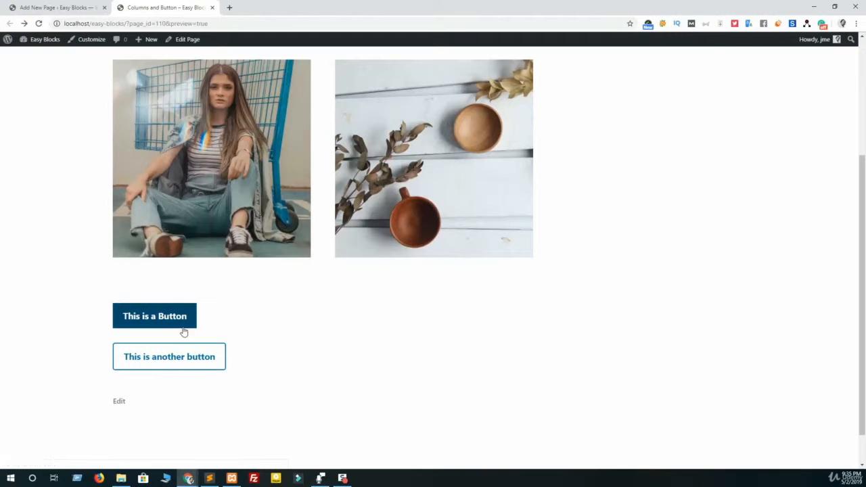
{"action": "left_click", "coordinate": [64, 7]}
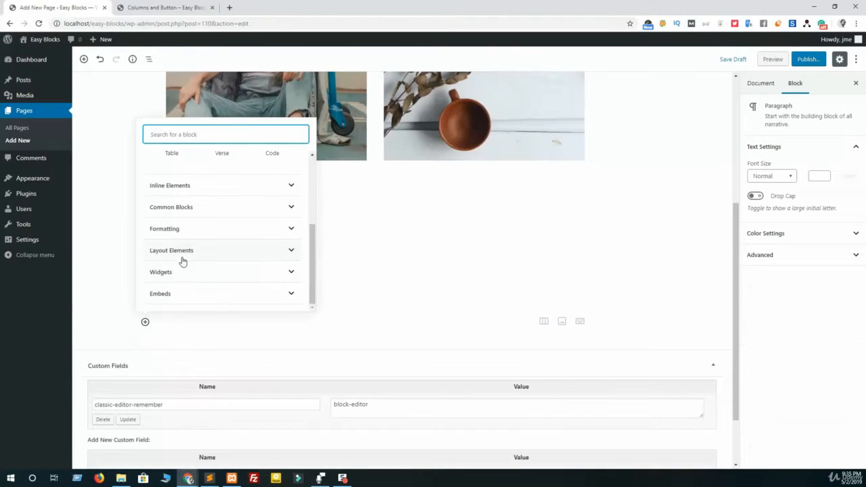
Step: Insert a third Button block from the layout elements below the outlined button
{"action": "left_click", "coordinate": [186, 252]}
{"action": "left_click", "coordinate": [197, 347]}
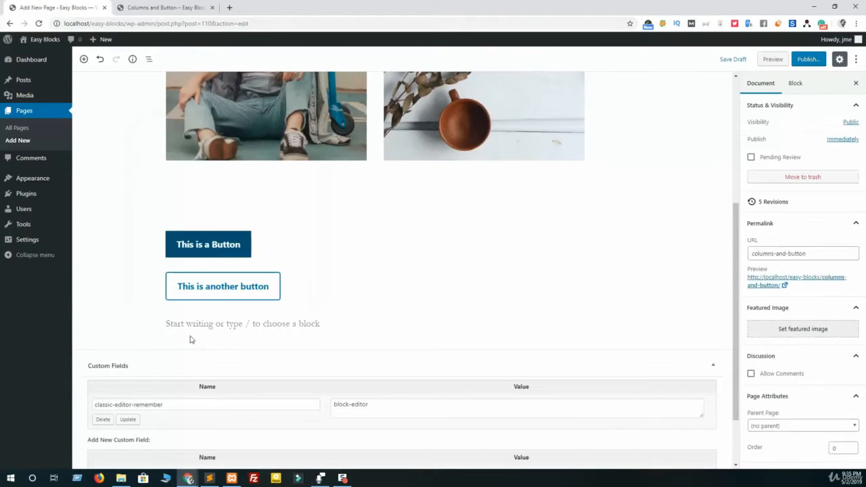
{"action": "left_click", "coordinate": [145, 322]}
{"action": "scroll", "coordinate": [196, 240], "scroll_direction": "down", "scroll_amount": 3}
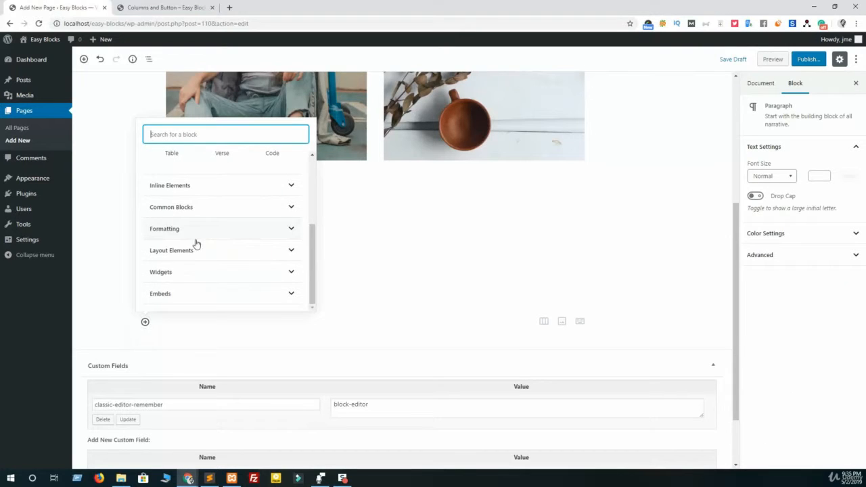
{"action": "left_click", "coordinate": [196, 250]}
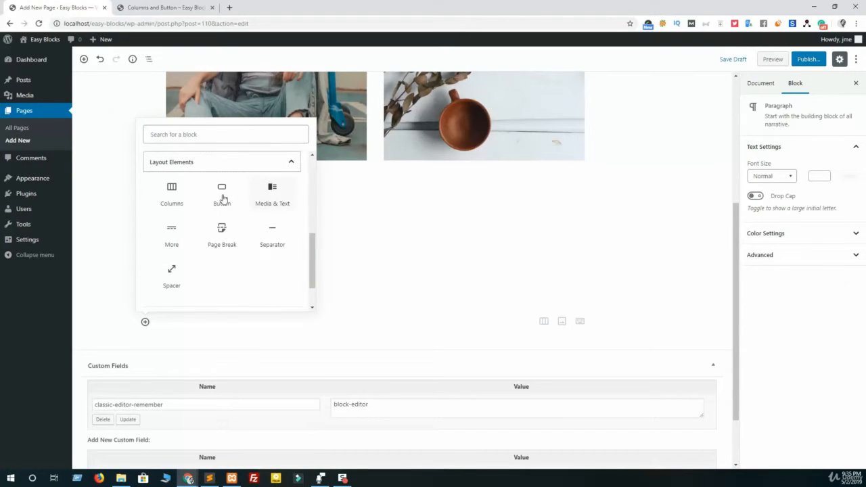
{"action": "left_click", "coordinate": [225, 207]}
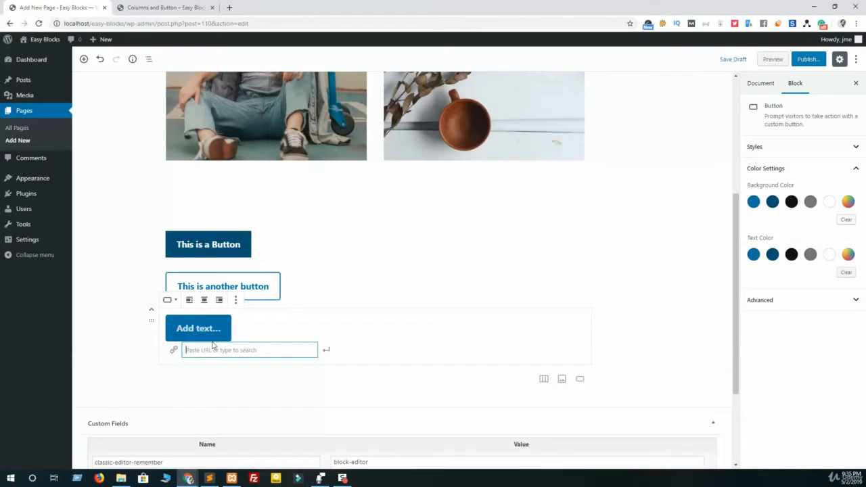
Step: Set the third button's link to # and its label to "Last Button"
{"action": "type", "text": "#"}
{"action": "left_click", "coordinate": [204, 333]}
{"action": "type", "text": "Last Button"}
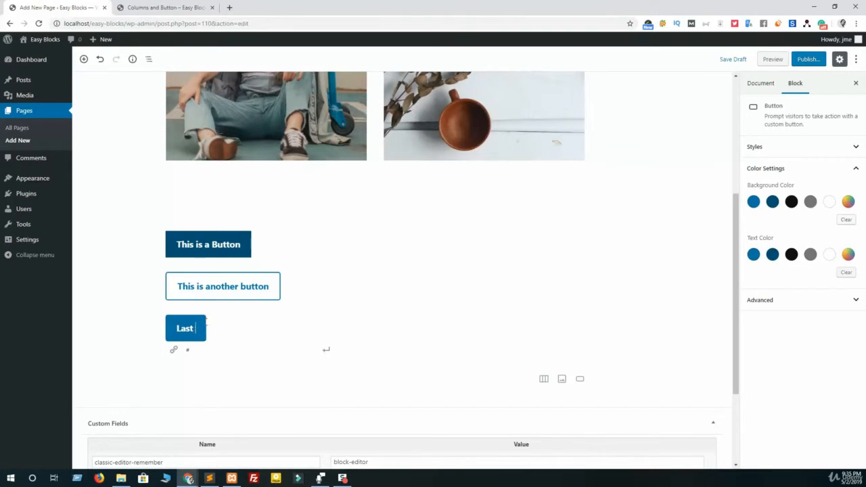
Step: Keep the Rounded style for the third button and give it a gray background with the custom text color #e0cdcd
{"action": "left_click", "coordinate": [808, 146]}
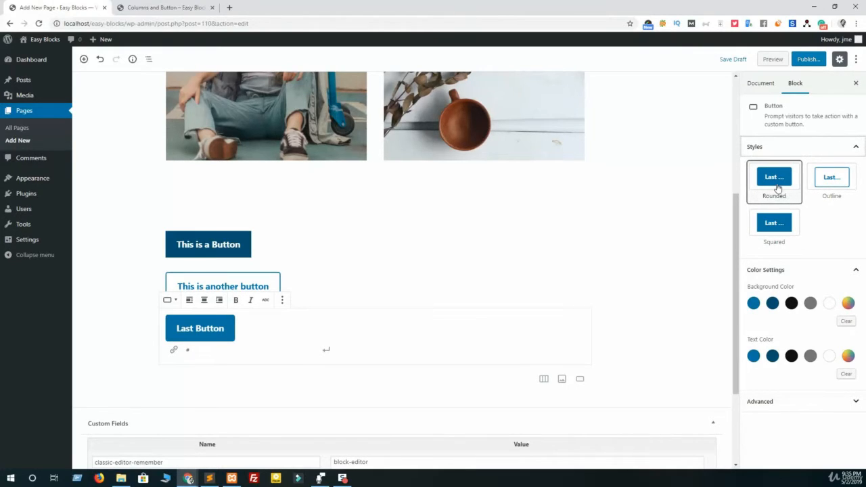
{"action": "left_click", "coordinate": [218, 246]}
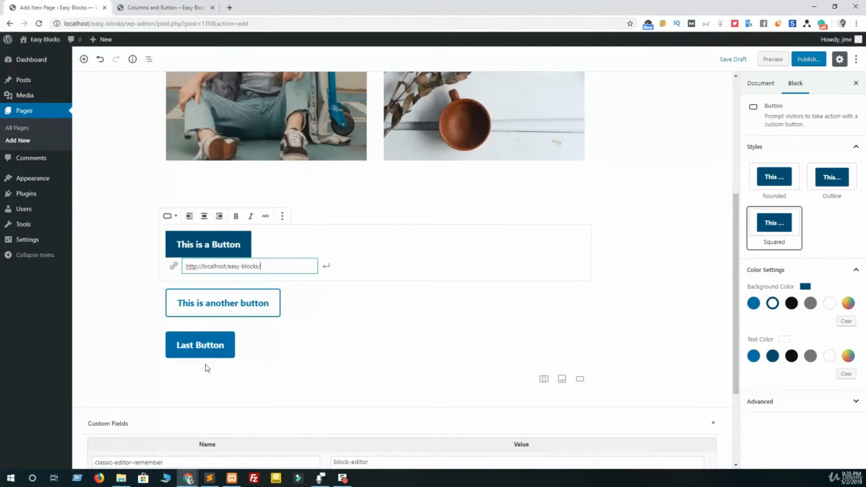
{"action": "left_click", "coordinate": [207, 344]}
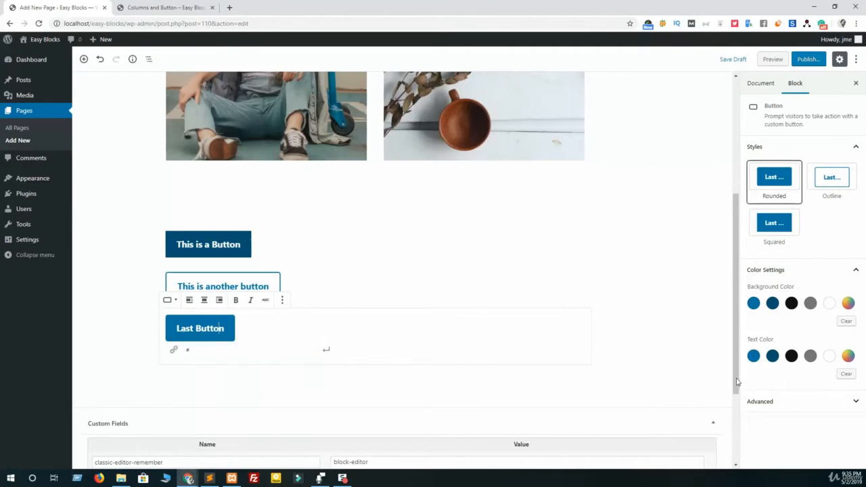
{"action": "left_click", "coordinate": [810, 303]}
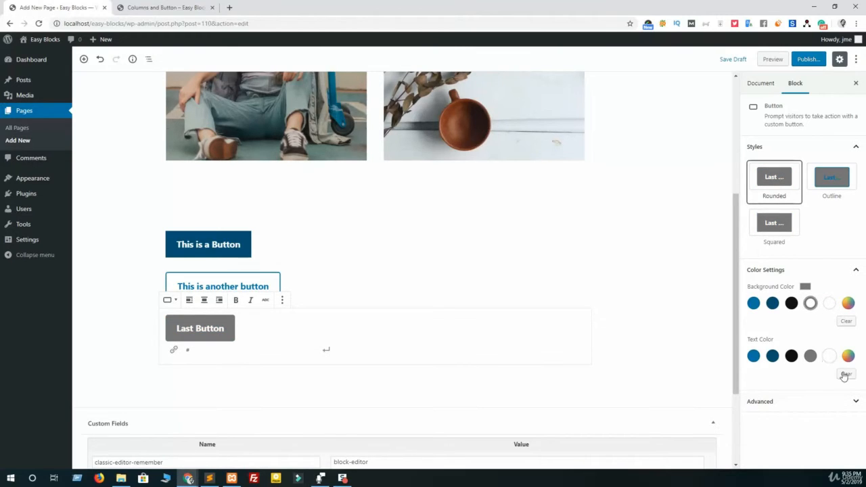
{"action": "left_click", "coordinate": [829, 357]}
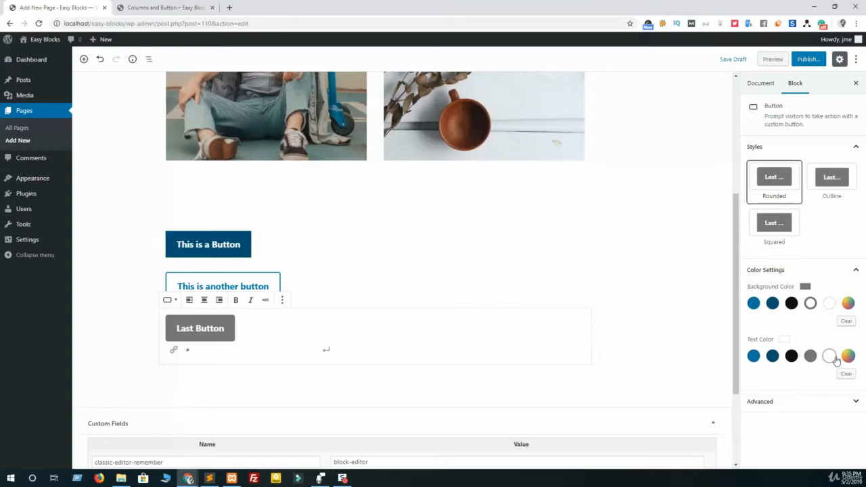
{"action": "left_click", "coordinate": [848, 357]}
{"action": "left_click_drag", "start_coordinate": [820, 295], "coordinate": [754, 244]}
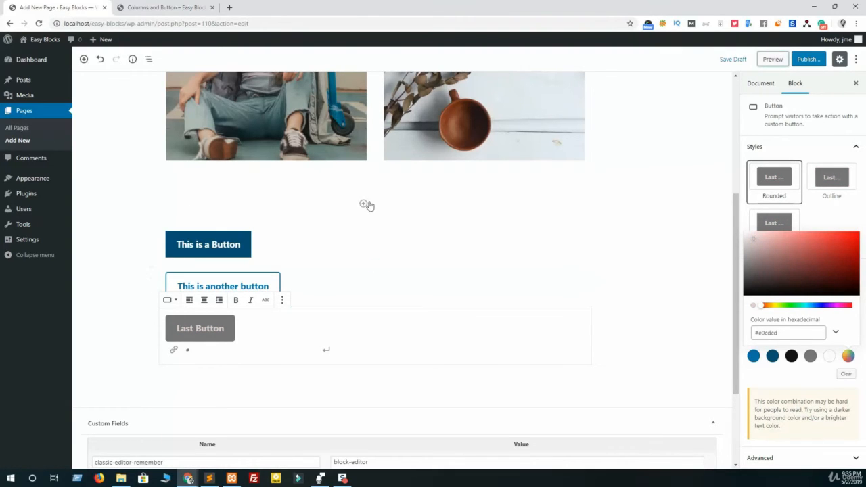
Step: Preview the page to examine the three buttons below the columns, and return to the editor
{"action": "left_click", "coordinate": [770, 58]}
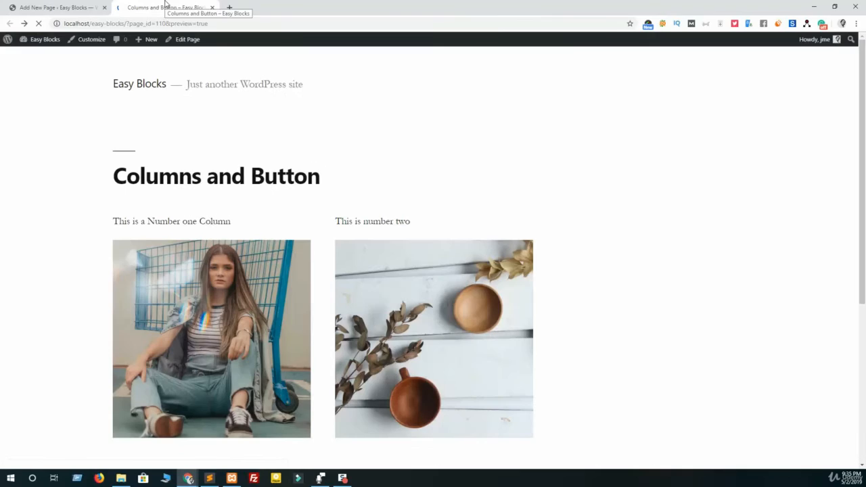
{"action": "scroll", "coordinate": [201, 226], "scroll_direction": "down", "scroll_amount": 3}
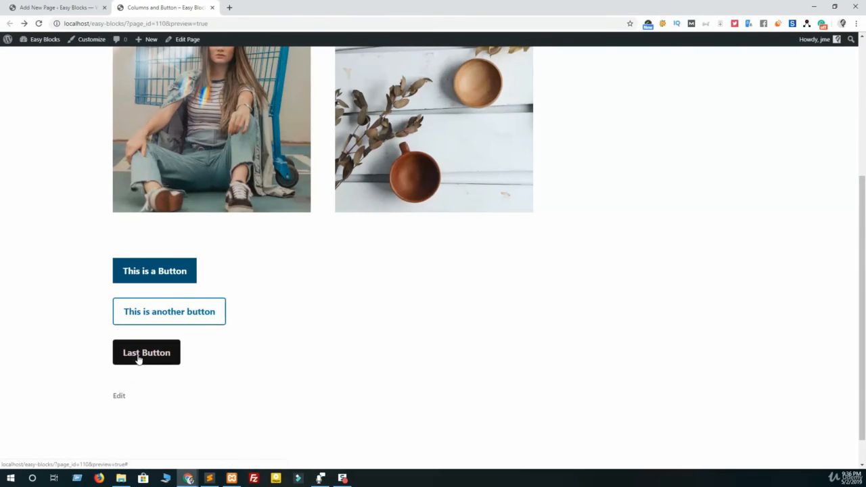
{"action": "left_click", "coordinate": [57, 7]}
{"action": "scroll", "coordinate": [319, 187], "scroll_direction": "up", "scroll_amount": 5}
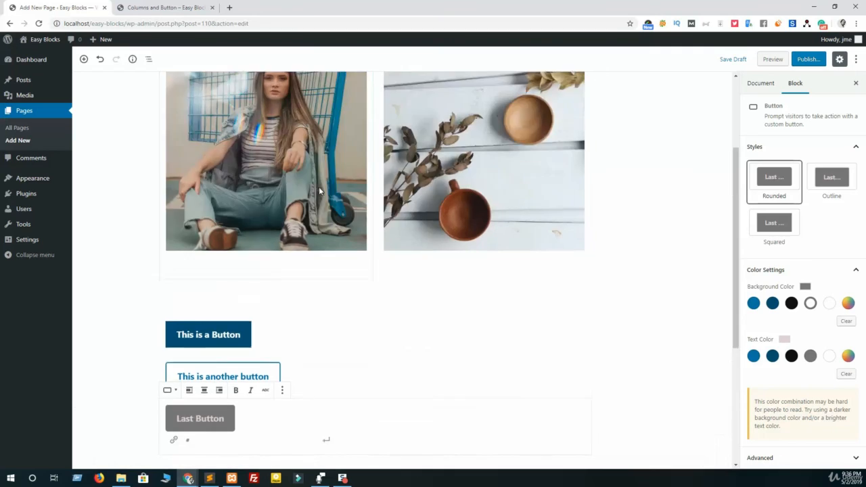